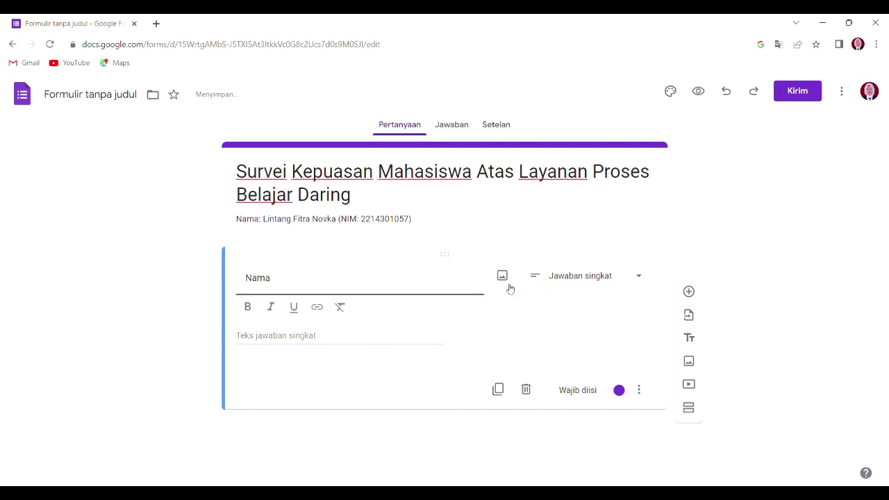
# - Add a new question below "Nama" and title it "Jenis Kelamin"
pyautogui.click(691, 292)
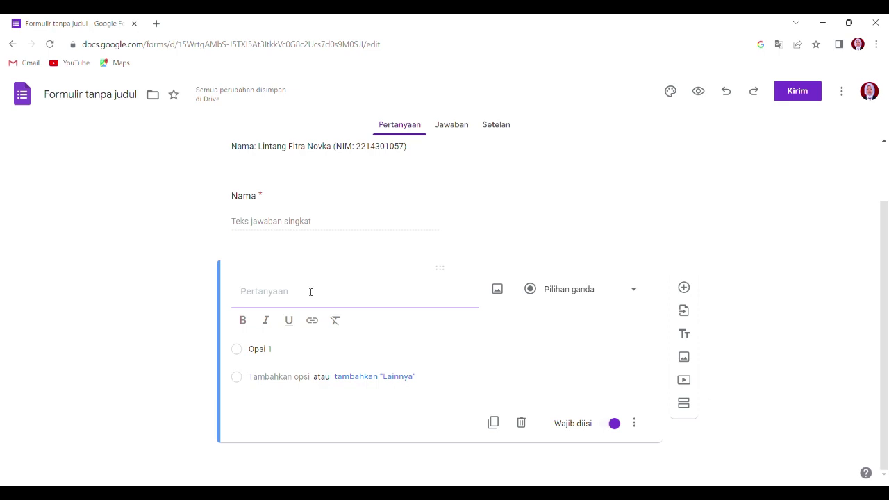
pyautogui.write('j')
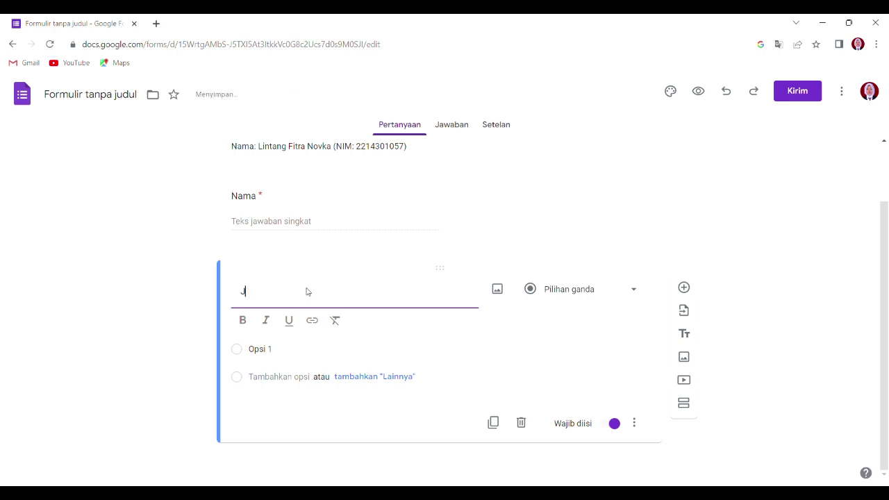
pyautogui.write('enis Kelamin')
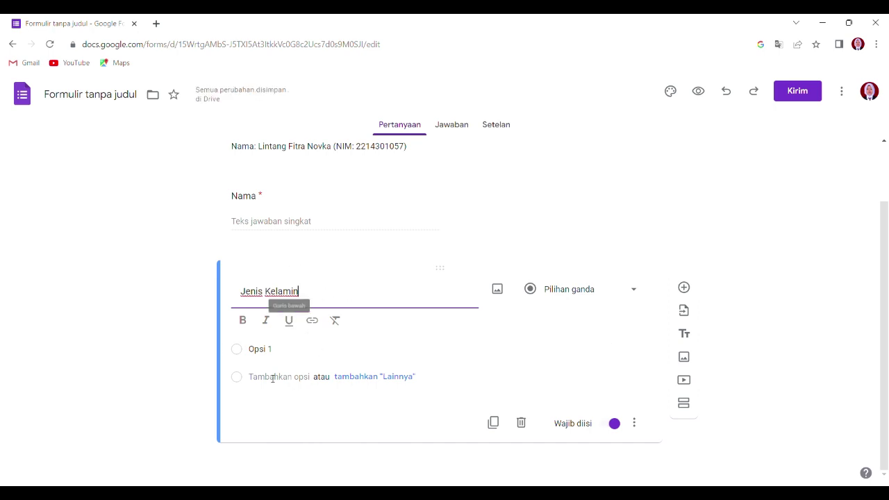
# - Give the "Jenis Kelamin" question the answer options "Laki-laki" and "Perempuan"
pyautogui.click(275, 357)
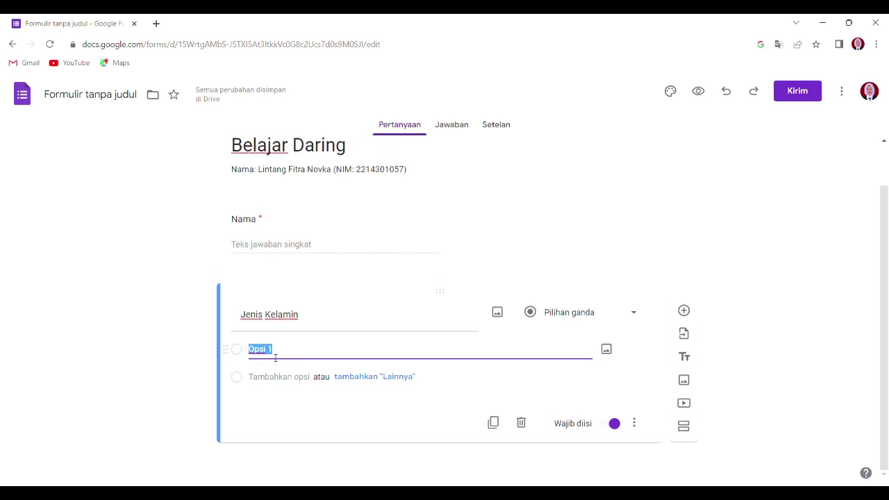
pyautogui.press('BackSpace')
pyautogui.write('Laki')
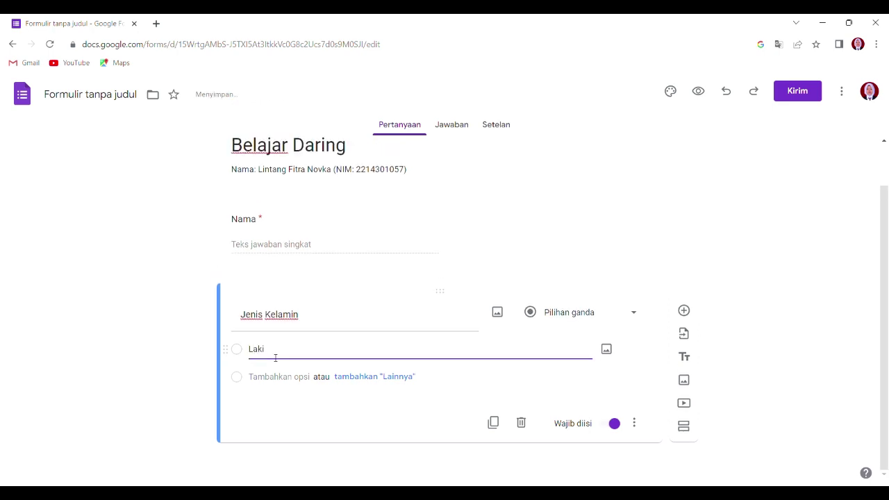
pyautogui.write('_')
pyautogui.press('Return')
pyautogui.write('P')
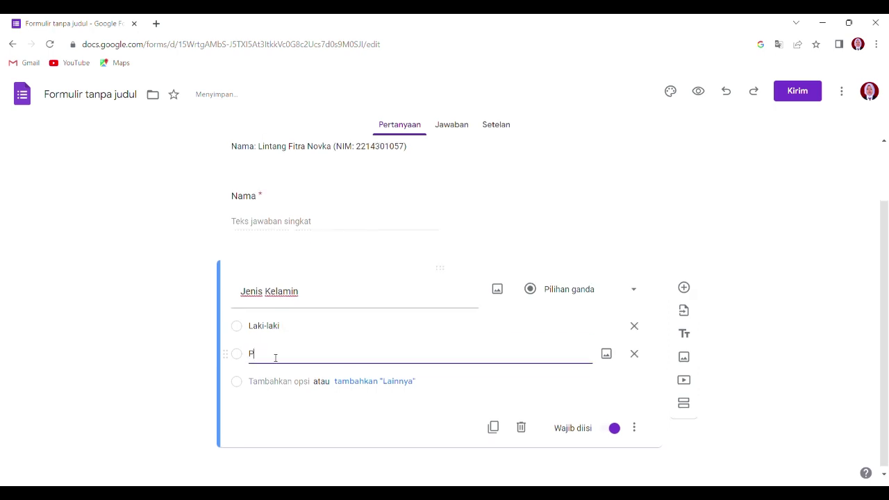
pyautogui.write('erempuan')
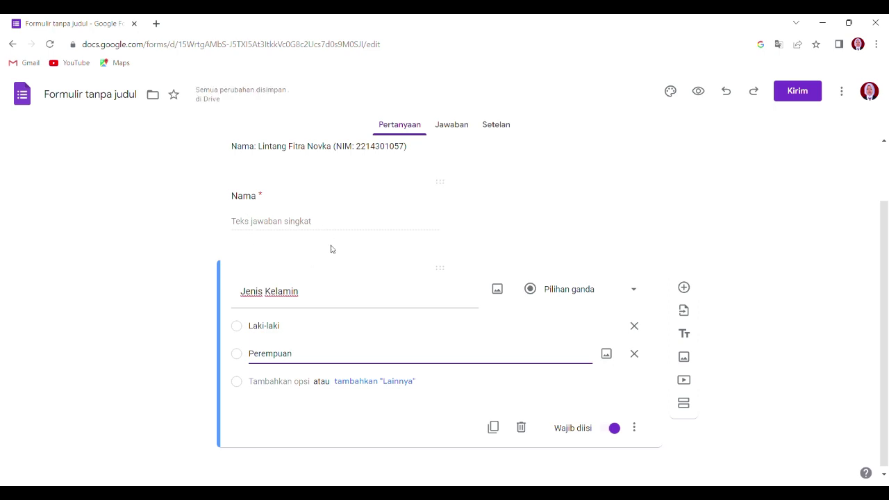
# - Add another multiple-choice question titled "Apakah secara umum, Anda puas dengan proses Belajar Daring saat ini?"
pyautogui.scroll(1, 331, 248)
pyautogui.scroll(-1, 331, 248)
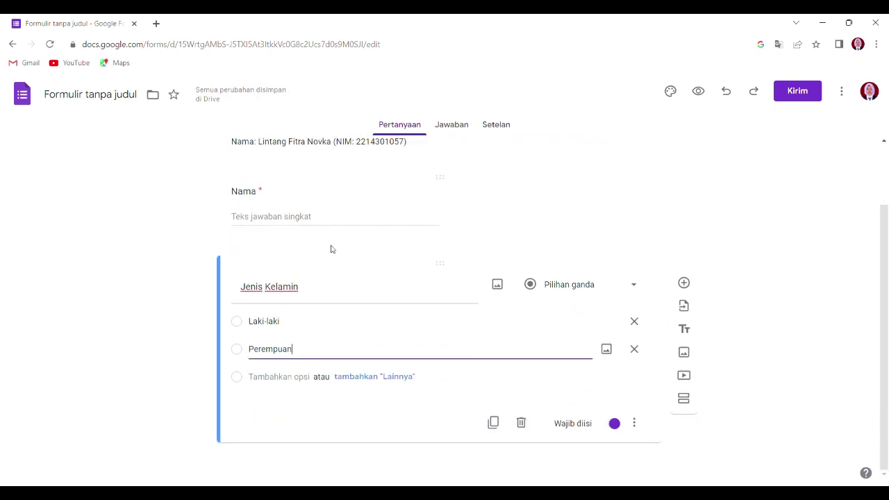
pyautogui.click(683, 283)
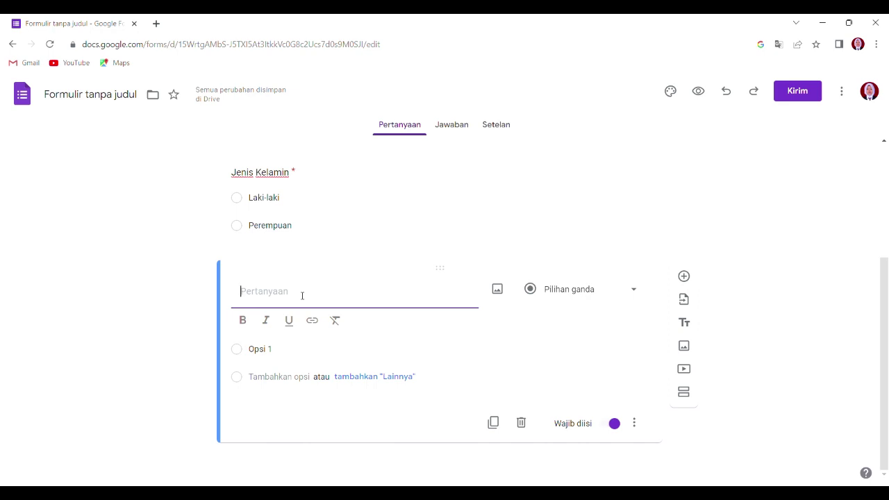
pyautogui.write('Apakah')
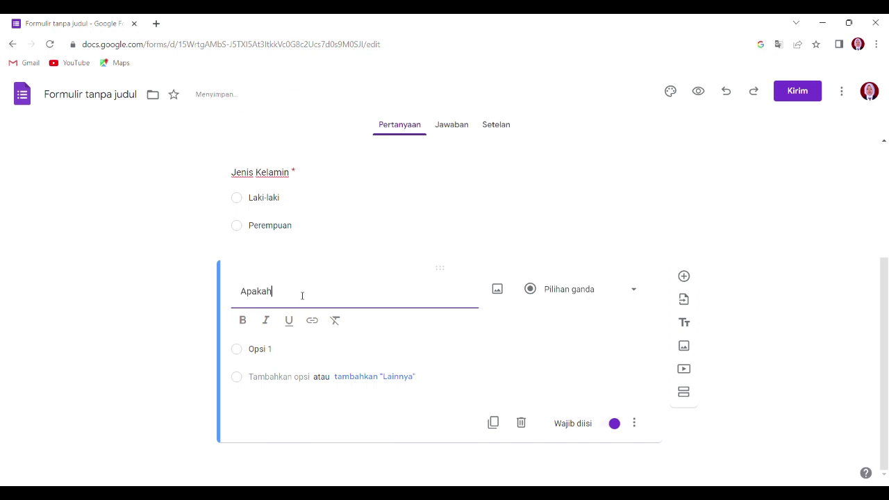
pyautogui.write(' secara umum, Anda puas')
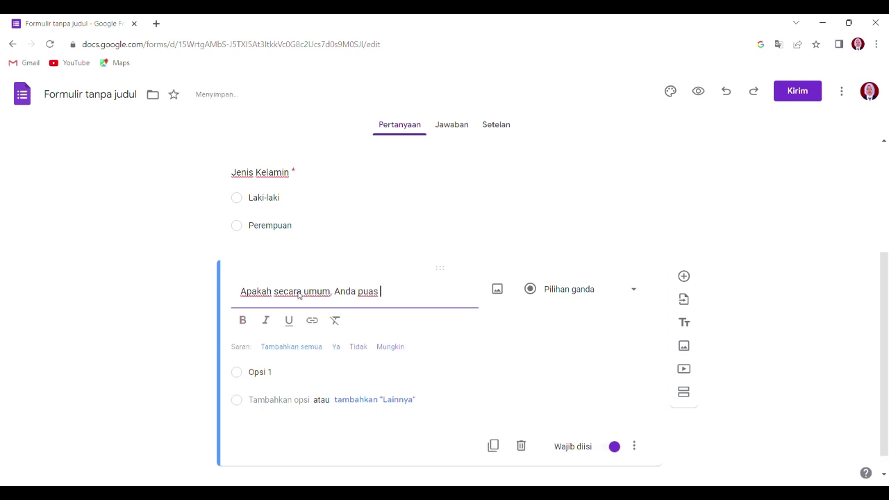
pyautogui.write(' dengan proses')
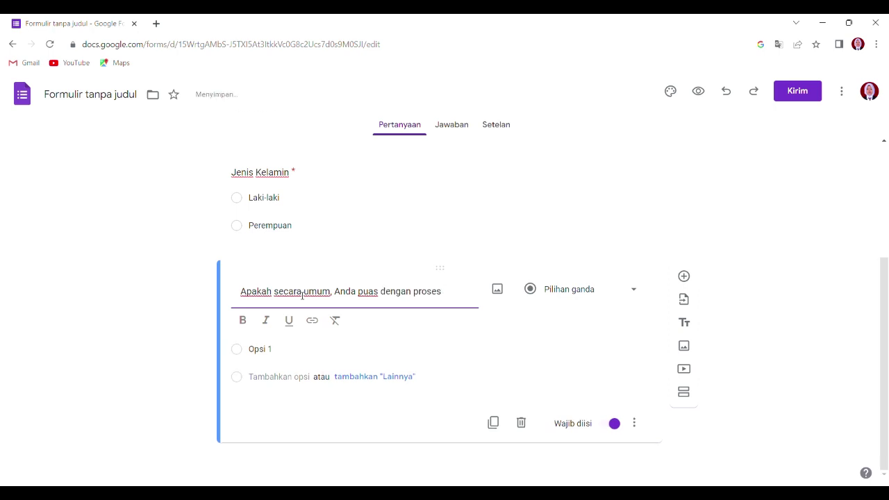
pyautogui.write(' Belajar Da')
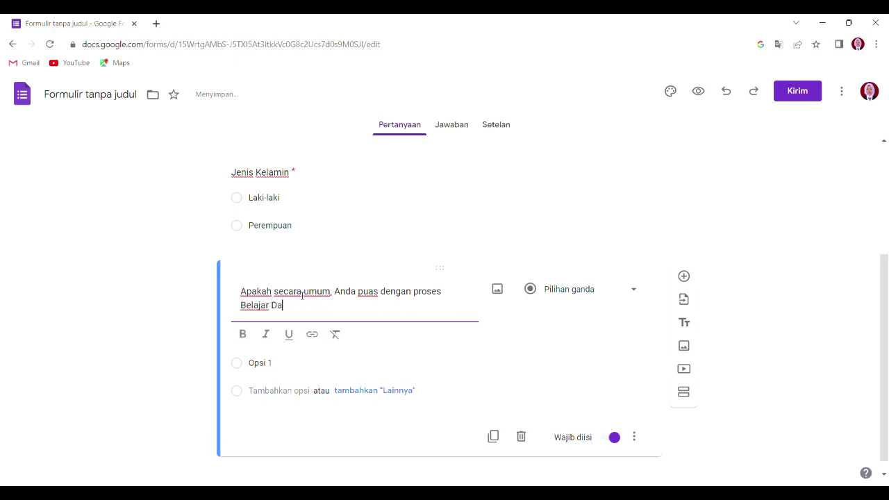
pyautogui.write('ring saat ini?')
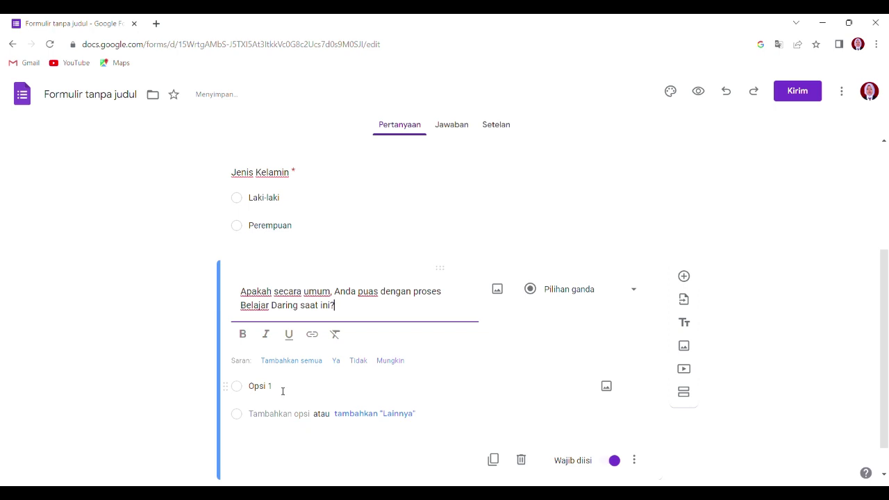
# - Set the satisfaction question's first answer option to "Sangat puas" and add another option below it
pyautogui.click(279, 390)
pyautogui.press('BackSpace')
pyautogui.write('Sanga')
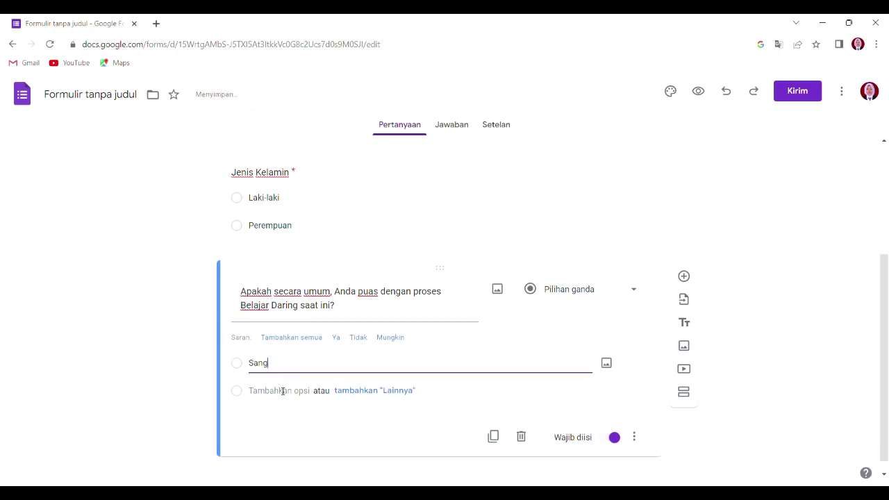
pyautogui.write('t puas')
pyautogui.press('Return')
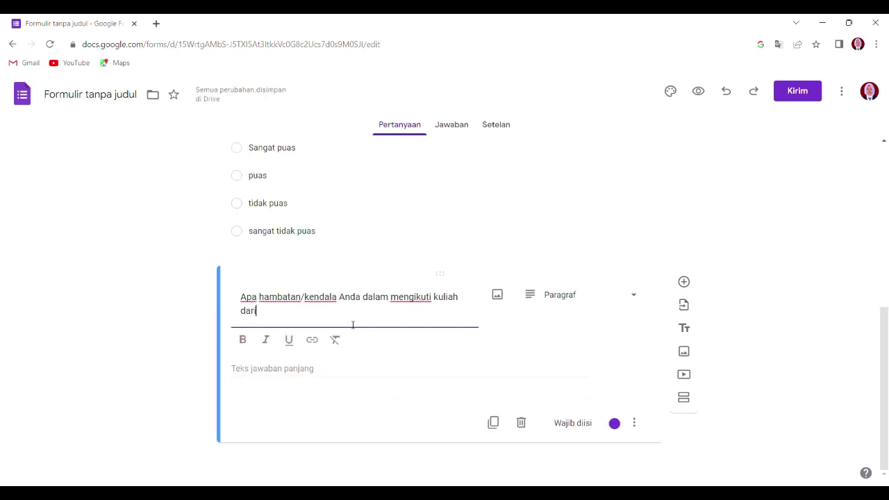
# - Complete the title "Apa hambatan/kendala Anda dalam mengikuti kuliah daring?" and change that question's type to Kotak Centang
pyautogui.write('ng?')
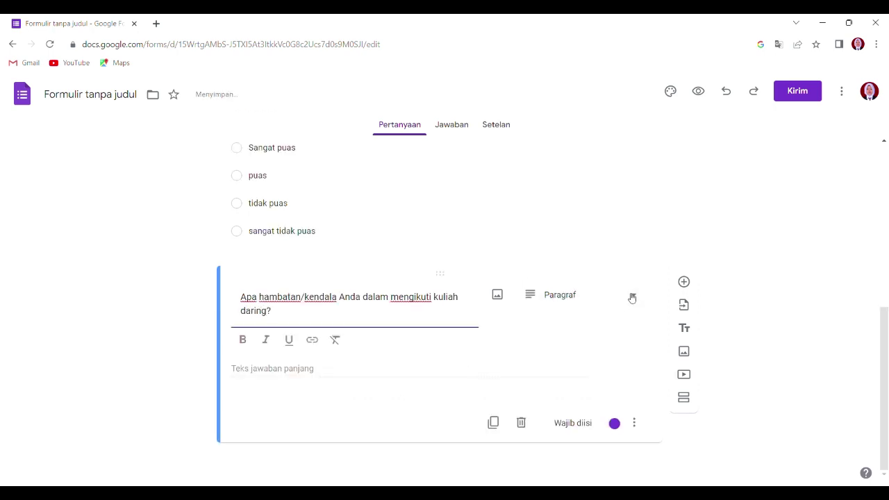
pyautogui.click(632, 298)
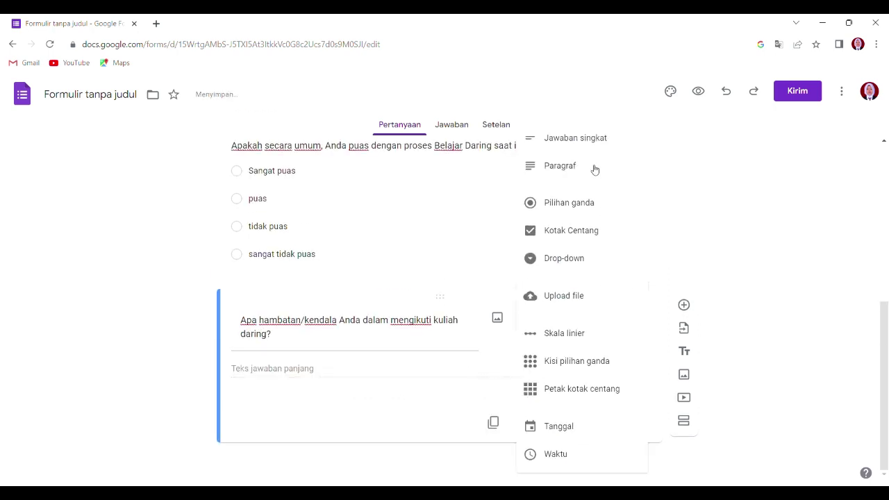
pyautogui.click(615, 236)
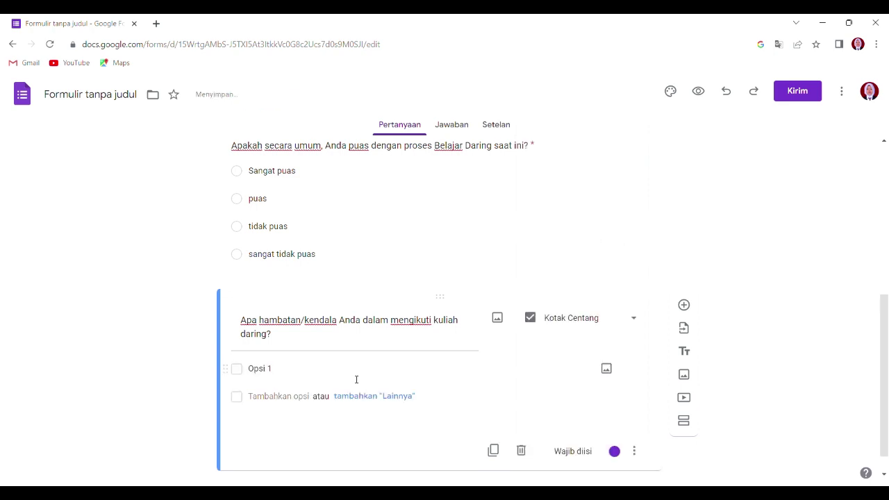
# - Replace the first checkbox option's placeholder text with "Jaringan"
pyautogui.click(311, 370)
pyautogui.press('BackSpace')
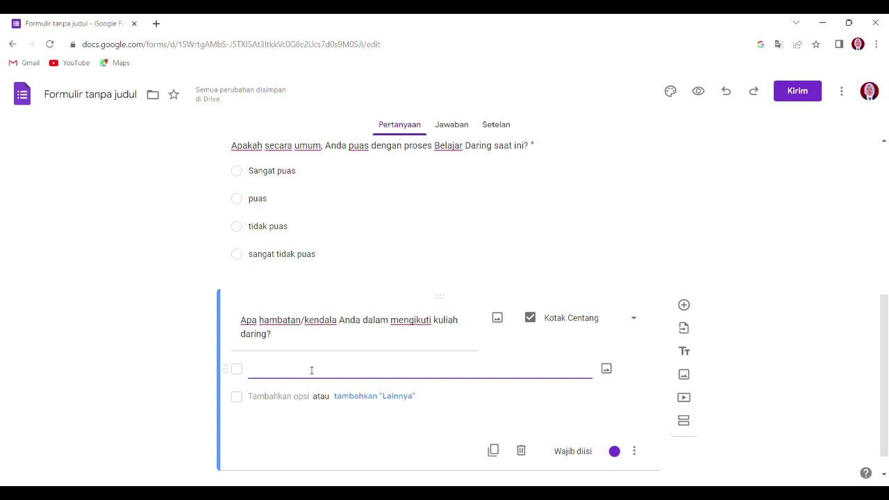
pyautogui.write('J')
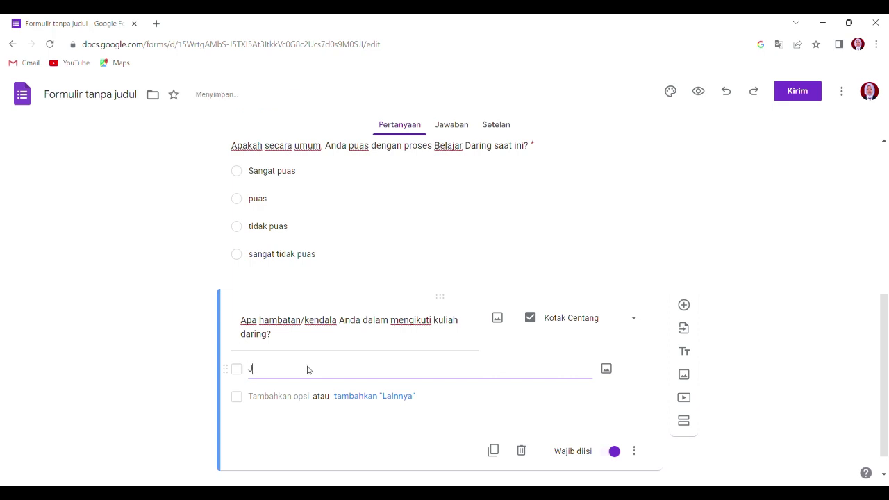
pyautogui.write('aringan')
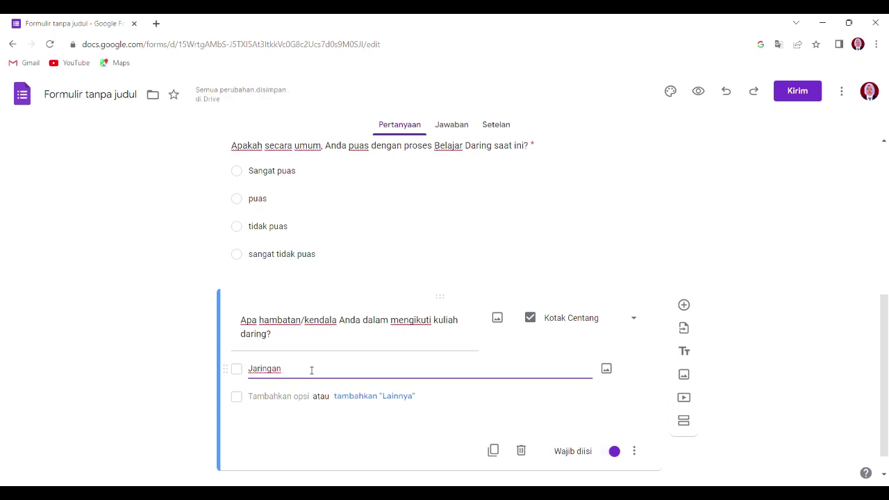
pyautogui.write(' Internet Kuran')
pyautogui.press('BackSpace')
pyautogui.press('BackSpace')
pyautogui.press('BackSpace')
pyautogui.press('BackSpace')
pyautogui.press('BackSpace')
pyautogui.press('BackSpace')
pyautogui.press('BackSpace')
pyautogui.press('BackSpace')
pyautogui.press('BackSpace')
pyautogui.press('BackSpace')
pyautogui.press('BackSpace')
pyautogui.press('BackSpace')
pyautogui.press('BackSpace')
pyautogui.press('BackSpace')
pyautogui.press('BackSpace')
pyautogui.press('BackSpace')
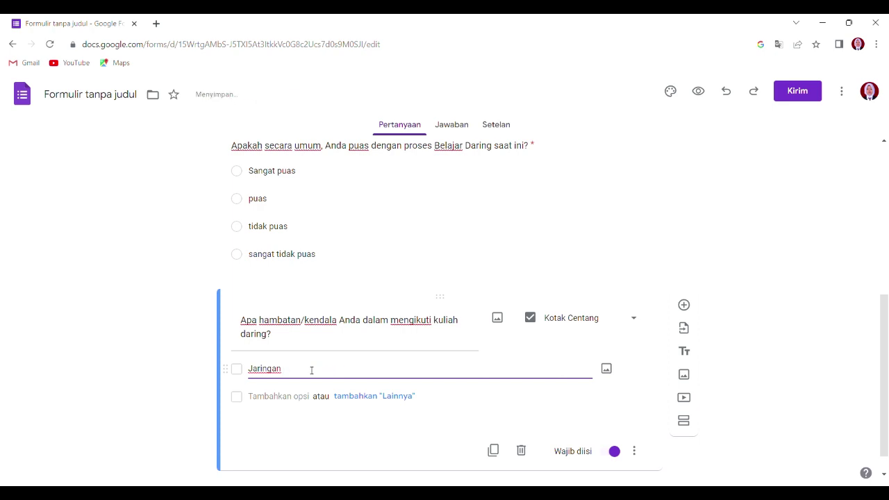
# - Complete the first option as "Jaringan internet kurang bagus" and add a second option "Mengonsumsi banyak pulsa dan paket data"
pyautogui.write('internet kurang bagus')
pyautogui.press('Return')
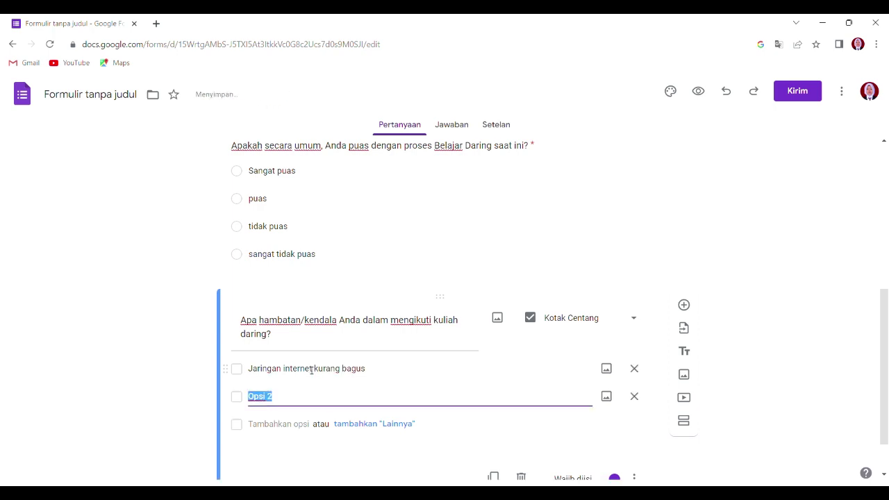
pyautogui.write('Mengonsumsi ban')
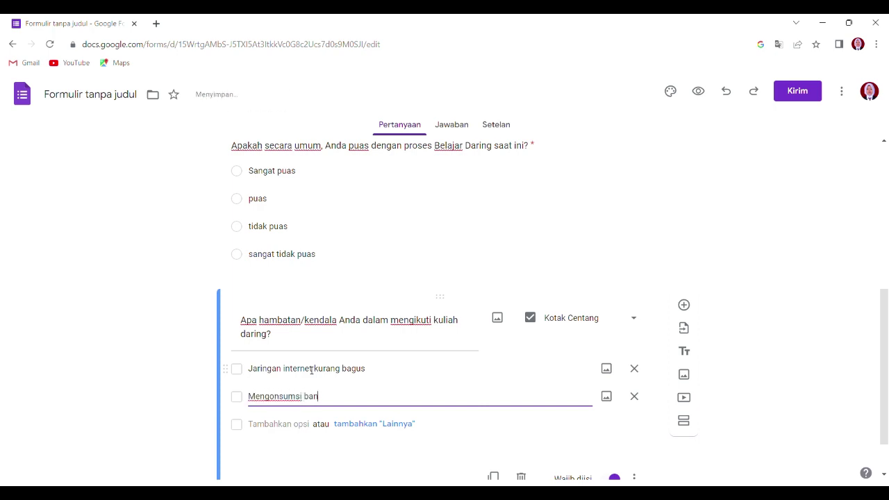
pyautogui.write('yak pulsa dan paket data')
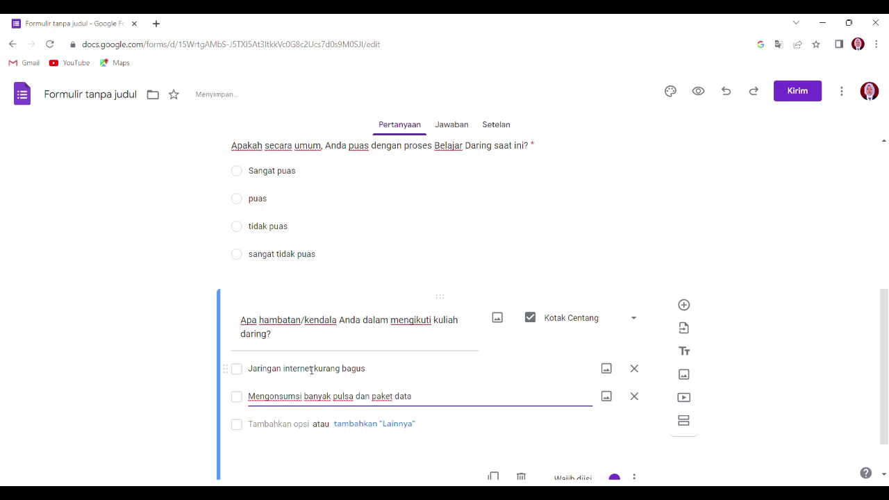
# - Add the checkbox options "perangkat tidak memadai" and "waktu pertemuan tidak sesuai dengan jadwal lainnya"
pyautogui.press('Return')
pyautogui.write('perangk')
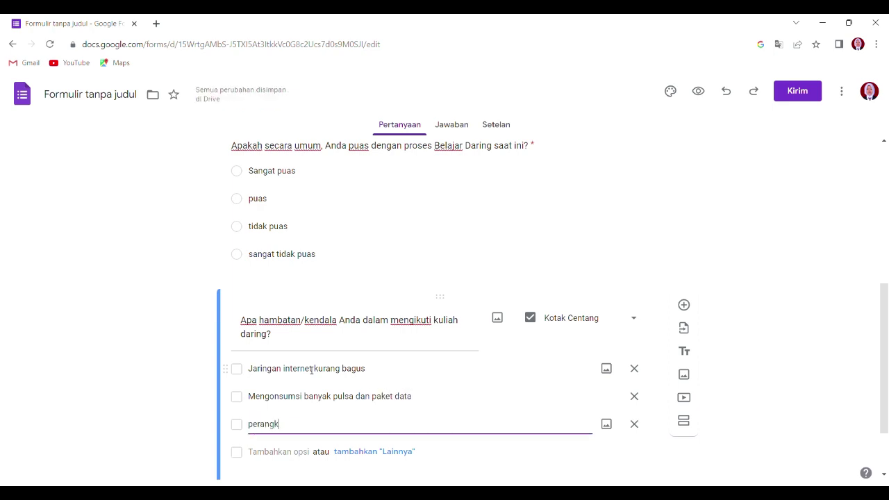
pyautogui.write('at d')
pyautogui.write(' tidak memadai')
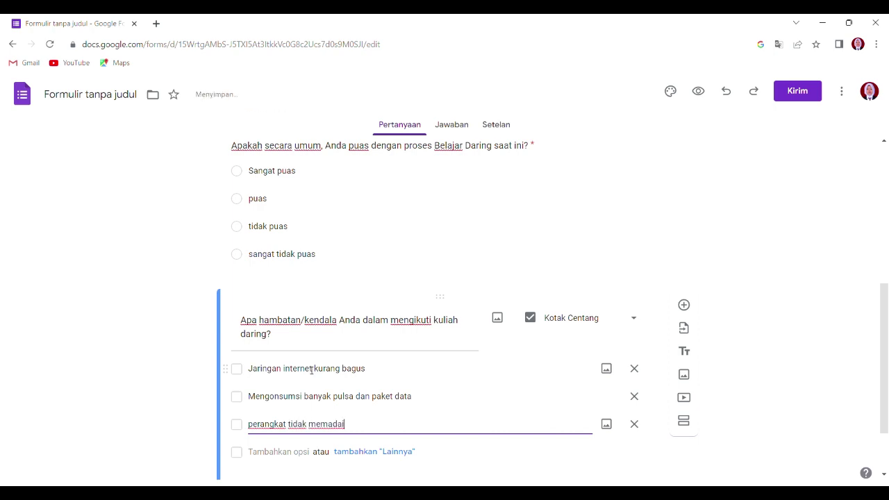
pyautogui.press('Return')
pyautogui.write('waktu pertemuan tidak sesuai dengan jadwal lainnya')
# - Add the checkbox options "kurang memahami materi" and "tidak ada kendala" to the obstacles question
pyautogui.press('Return')
pyautogui.write('ku')
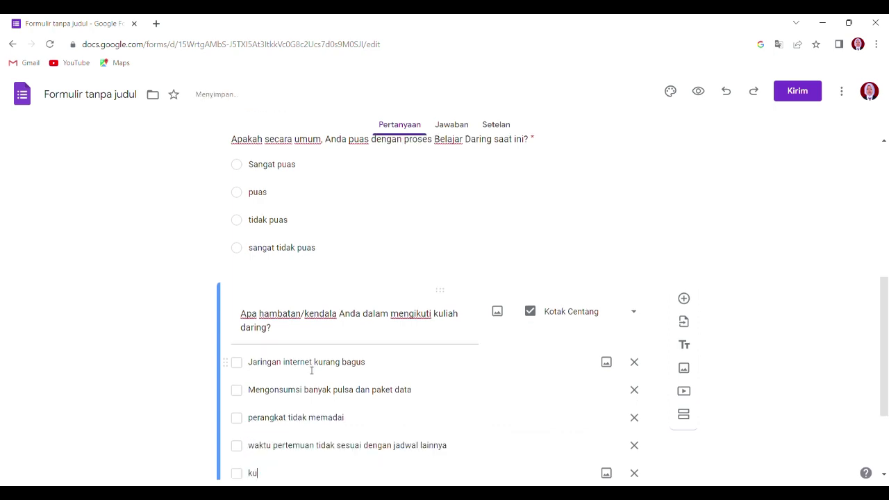
pyautogui.write('rang memahami materi')
pyautogui.press('Return')
pyautogui.write('t')
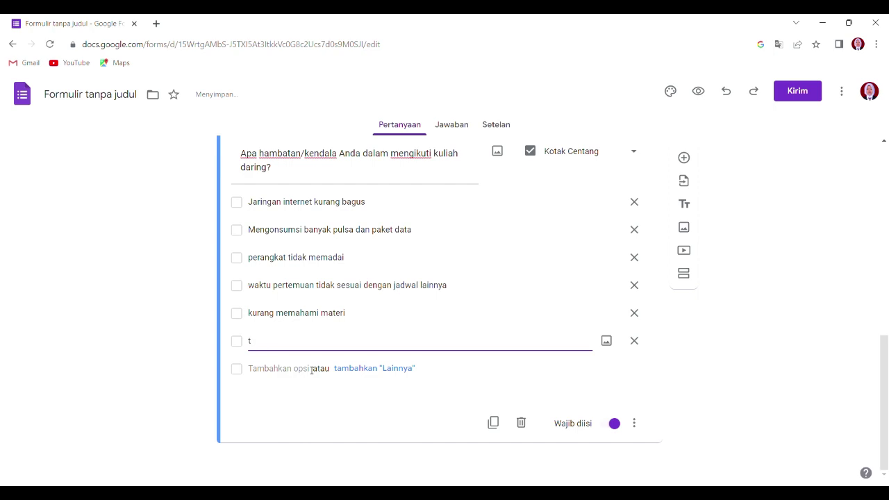
pyautogui.write('idak ada kendala')
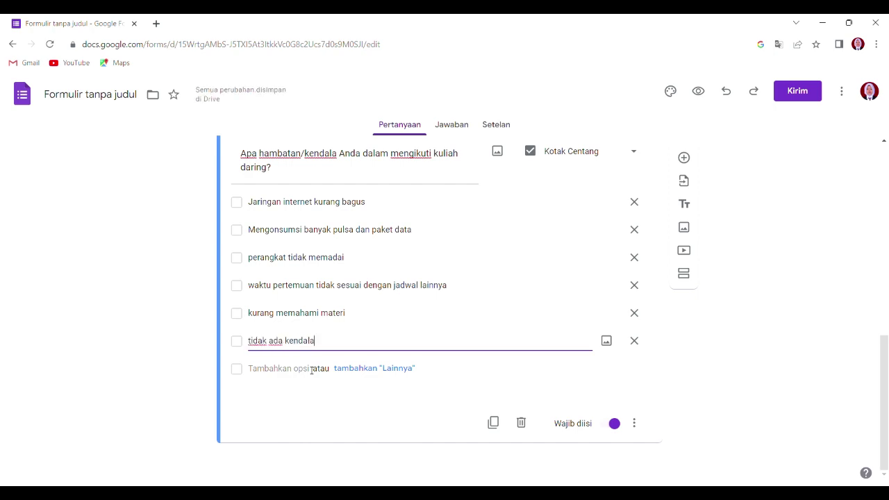
# - Add a new question after the obstacles question and title it "Aplikasi apa yang digunakan oleh dosen dalam proses belajar daring?"
pyautogui.click(684, 160)
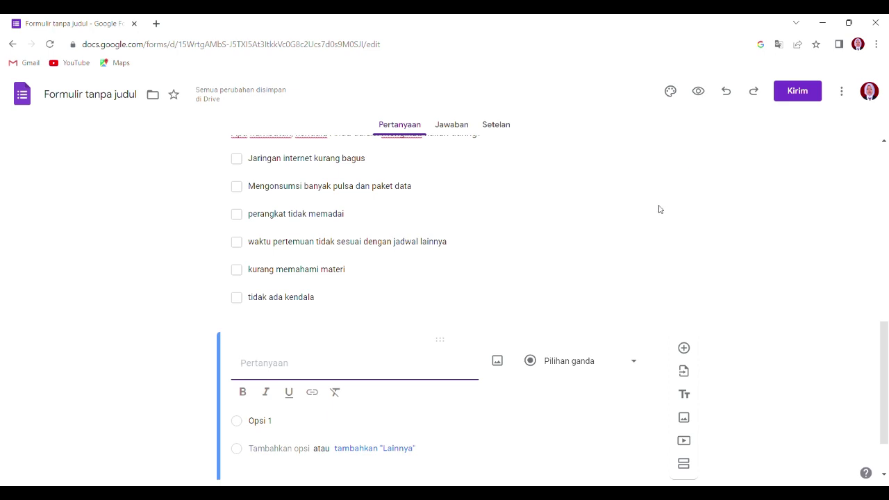
pyautogui.write('A')
# - Review the survey's questions and answer options, from the satisfaction question through the application question
pyautogui.scroll(3, 325, 393)
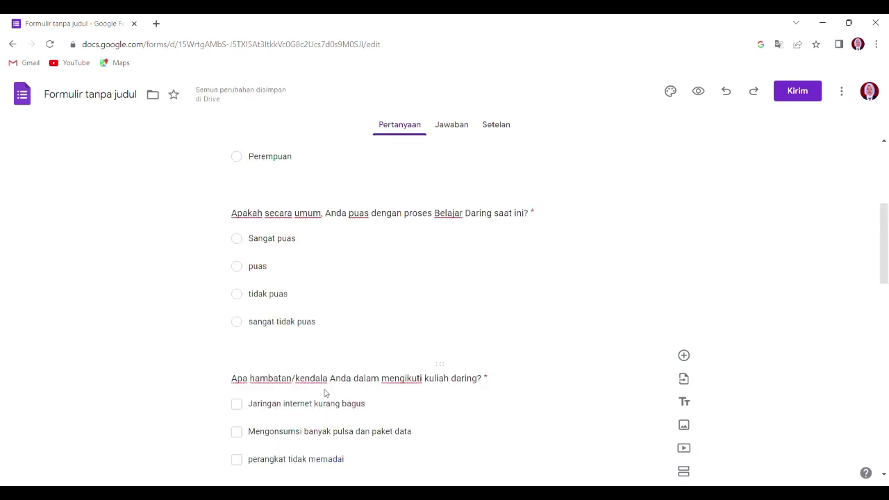
pyautogui.scroll(-2, 324, 393)
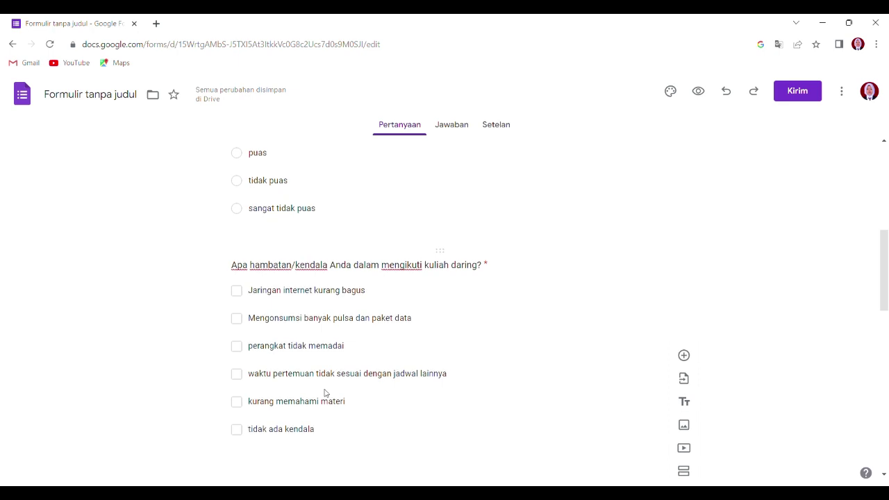
pyautogui.scroll(-1, 328, 393)
pyautogui.scroll(-4, 329, 393)
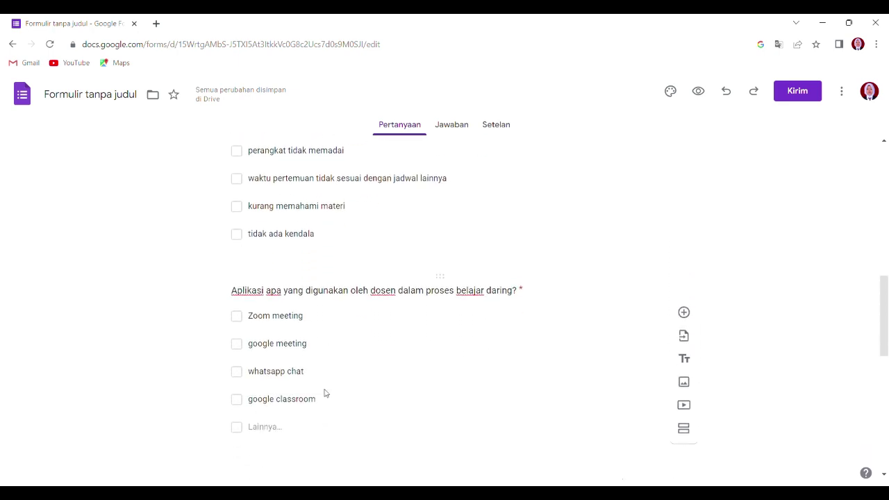
# - Move the question about using free Indosat/Telkomsel internet quota to directly above the obstacles question
pyautogui.scroll(-2, 329, 393)
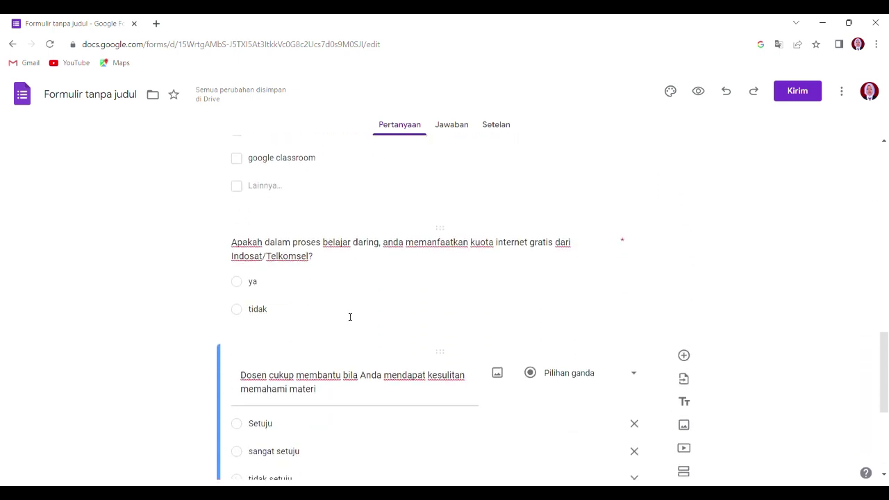
pyautogui.scroll(2, 375, 361)
pyautogui.moveTo(375, 353); pyautogui.dragTo(428, 359)
pyautogui.scroll(1, 428, 359)
pyautogui.scroll(-5, 429, 359)
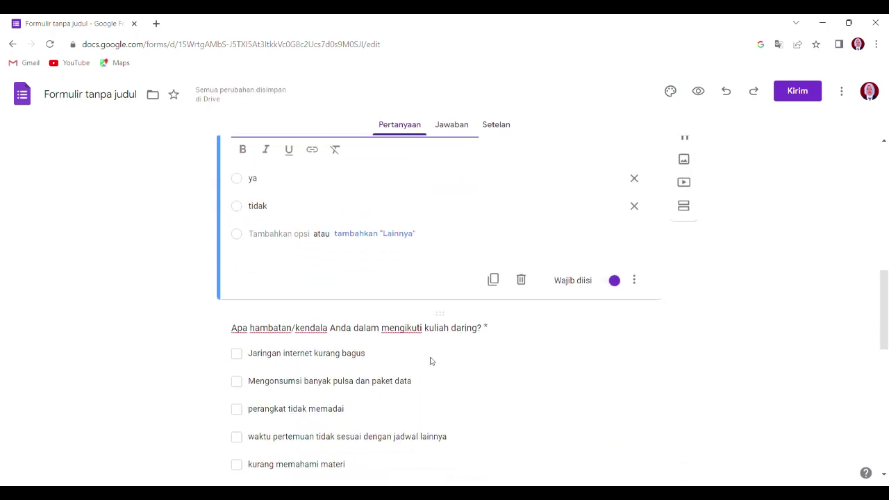
# - Reword the final short-answer question as "Tuliskan saran Anda untuk perbaikan proses belajar daring setelah UTS ini"
pyautogui.scroll(-6, 430, 361)
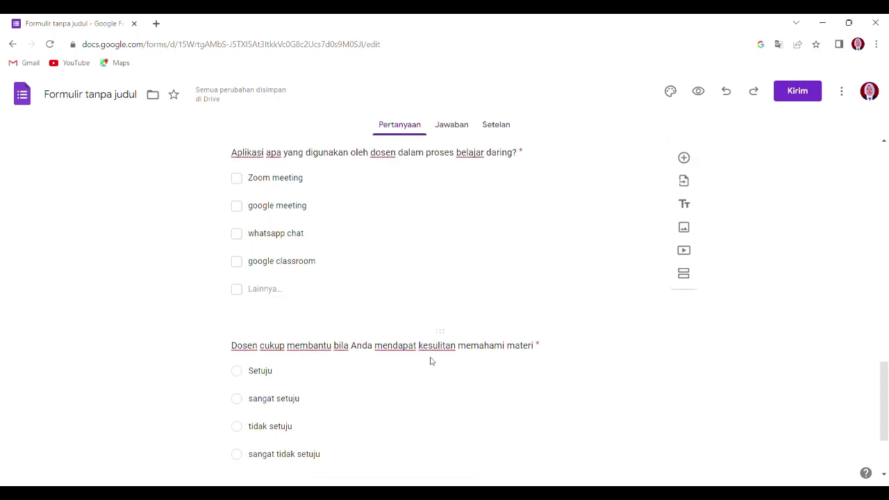
pyautogui.scroll(-2, 430, 360)
pyautogui.scroll(4, 432, 360)
pyautogui.scroll(-4, 432, 360)
pyautogui.scroll(2, 435, 358)
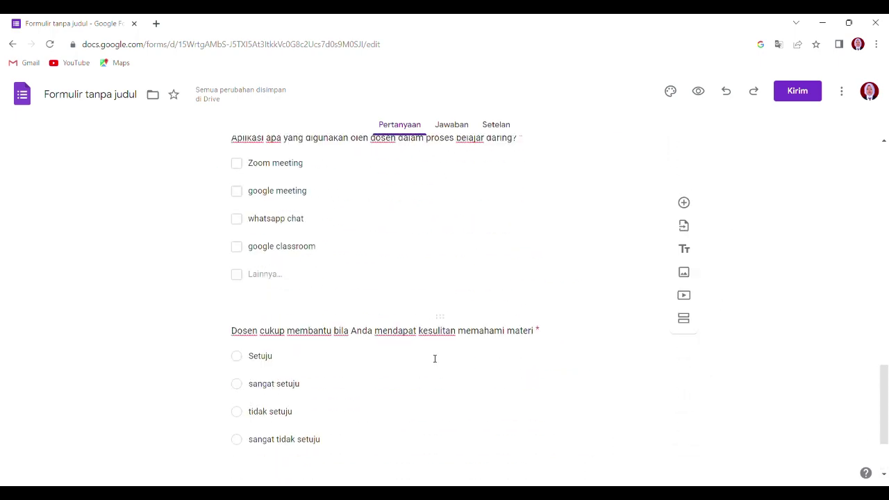
pyautogui.scroll(-2, 432, 358)
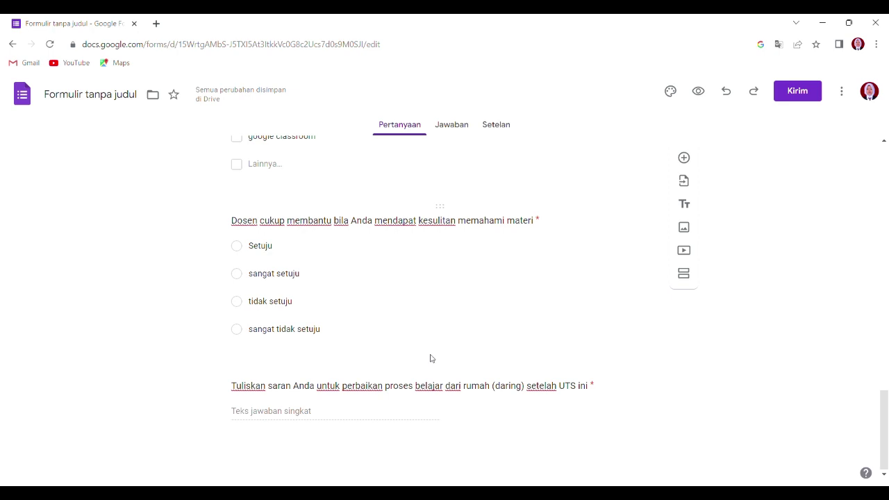
pyautogui.click(324, 385)
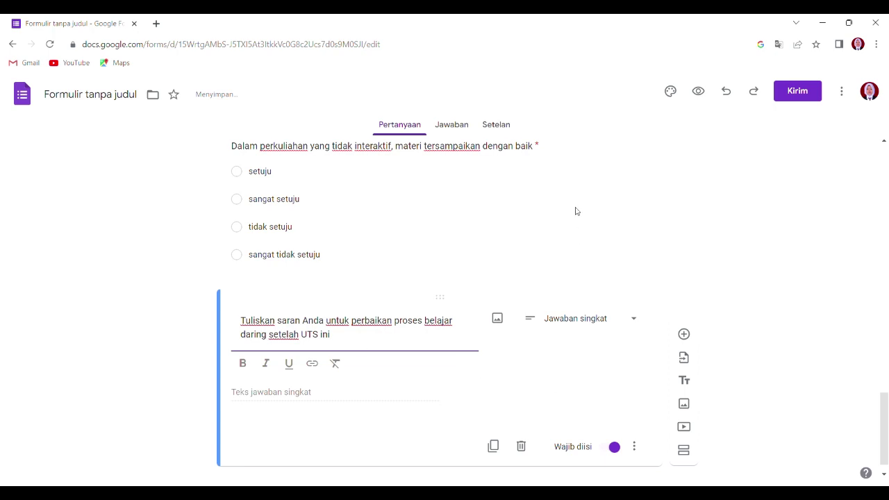
# - Inspect the form's responses view and settings sections, and review the questions down to the final suggestion question
pyautogui.scroll(8, 575, 212)
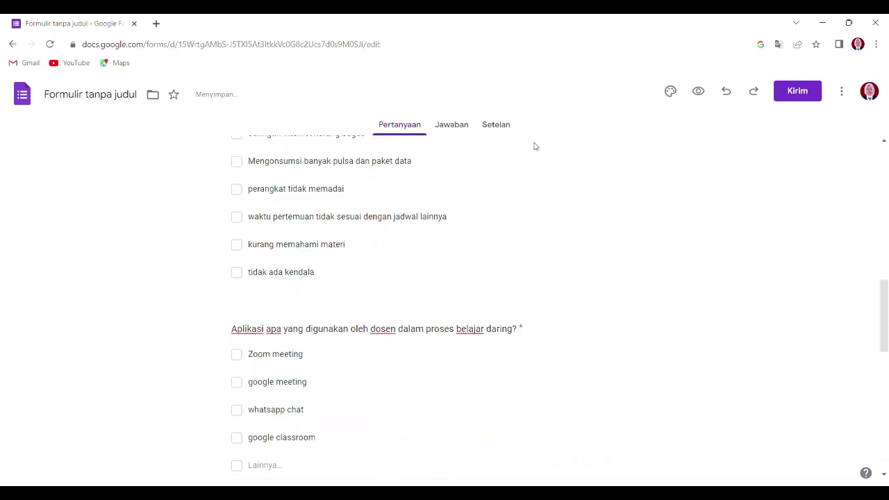
pyautogui.click(468, 128)
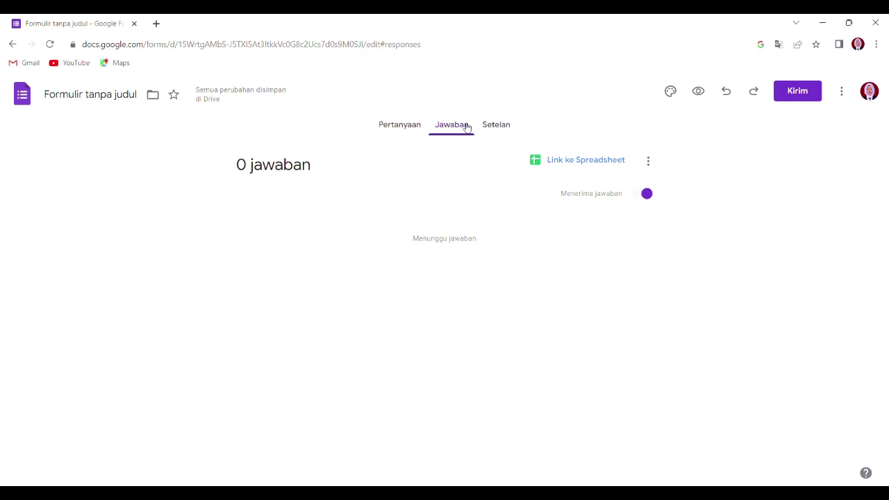
pyautogui.click(507, 126)
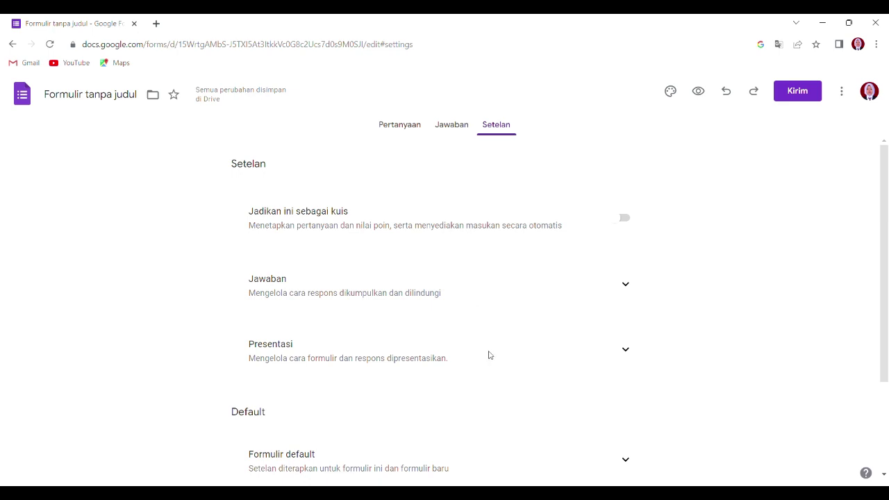
pyautogui.scroll(-3, 489, 354)
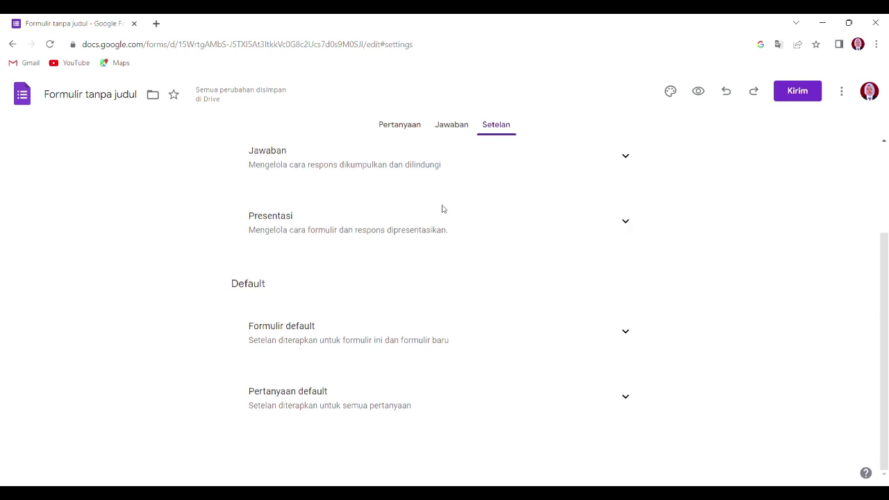
pyautogui.click(410, 132)
pyautogui.scroll(-8, 415, 250)
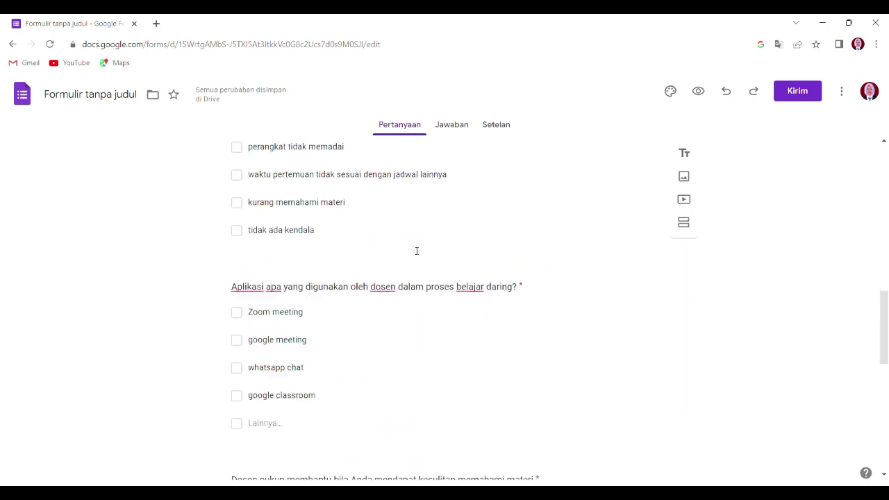
pyautogui.scroll(-7, 416, 251)
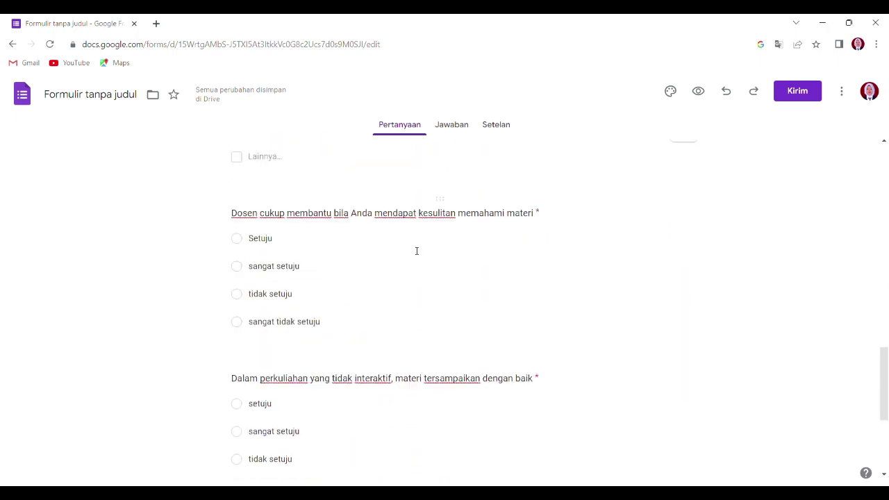
# - Copy the form's shareable link from the send options
pyautogui.click(797, 98)
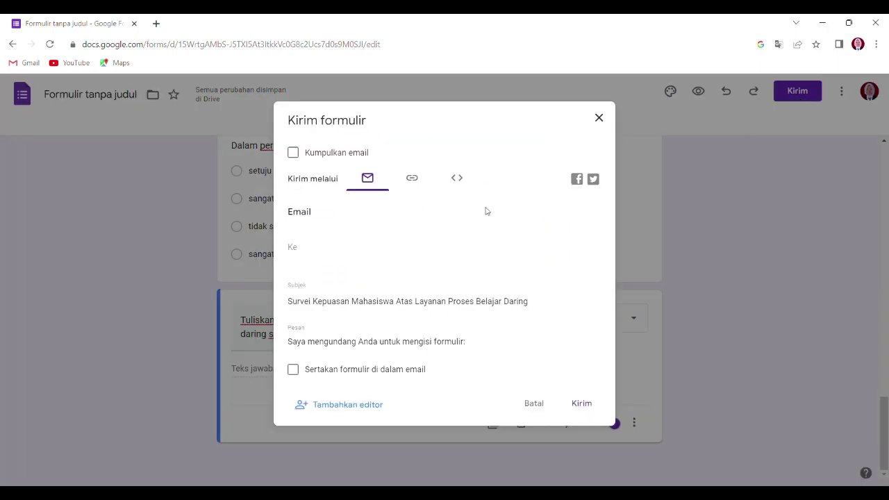
pyautogui.click(417, 178)
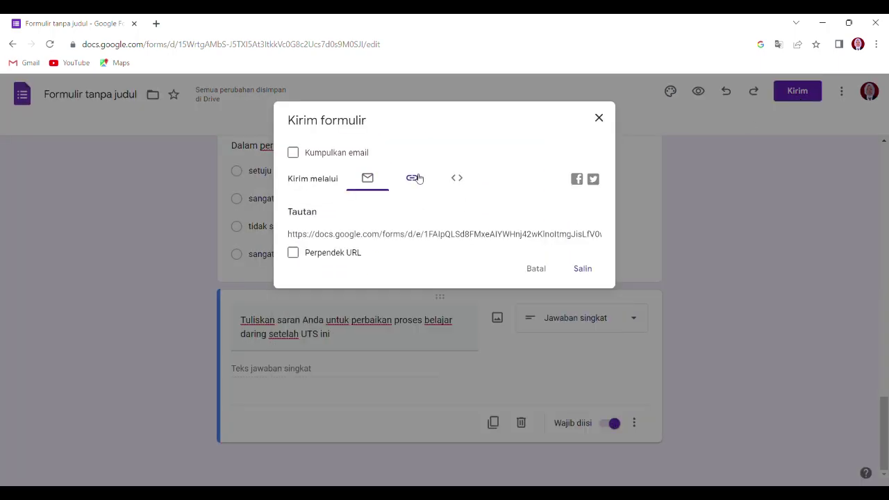
pyautogui.click(292, 236)
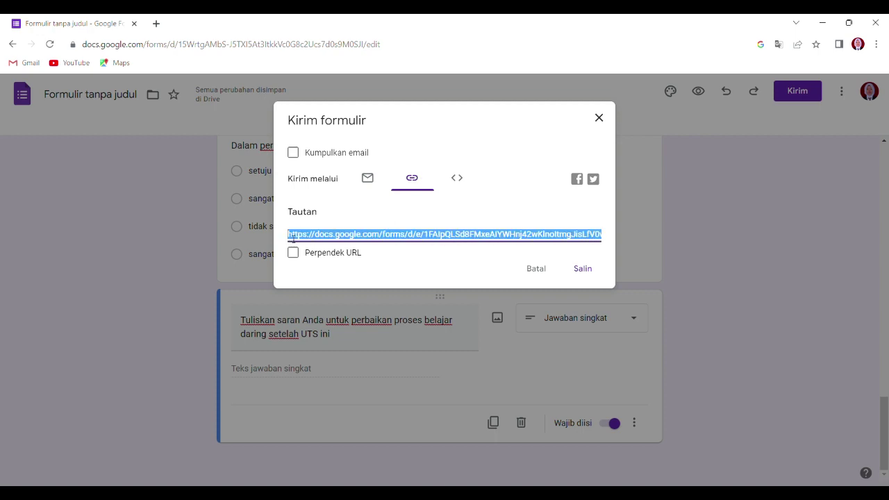
pyautogui.click(582, 269)
pyautogui.click(602, 116)
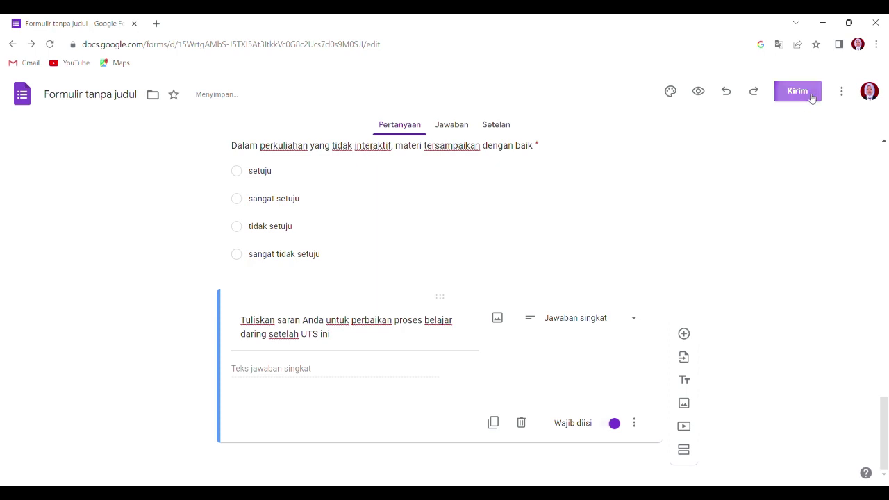
pyautogui.click(796, 95)
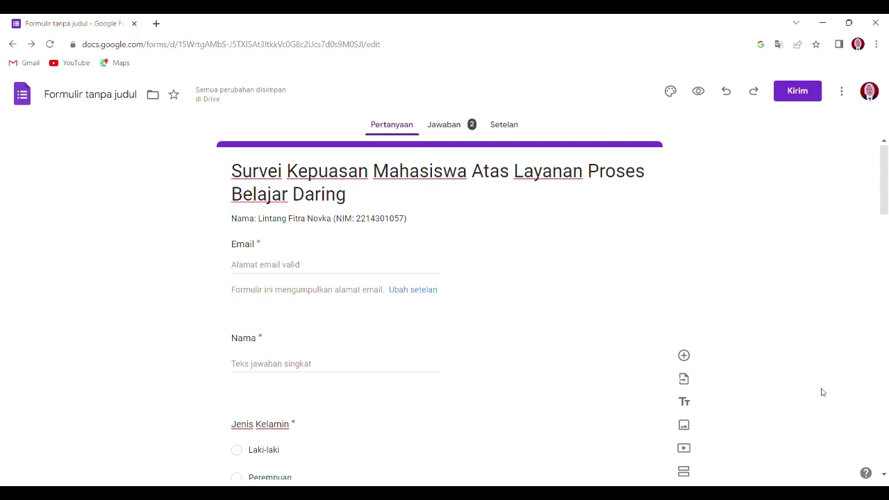
# - Review the finished survey from the title and email field down to the final suggestion question
pyautogui.scroll(-4, 752, 340)
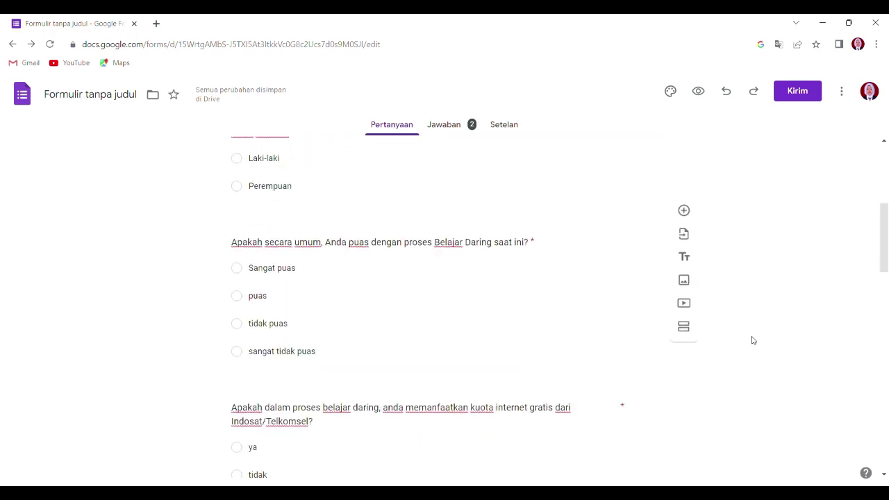
pyautogui.scroll(-8, 752, 340)
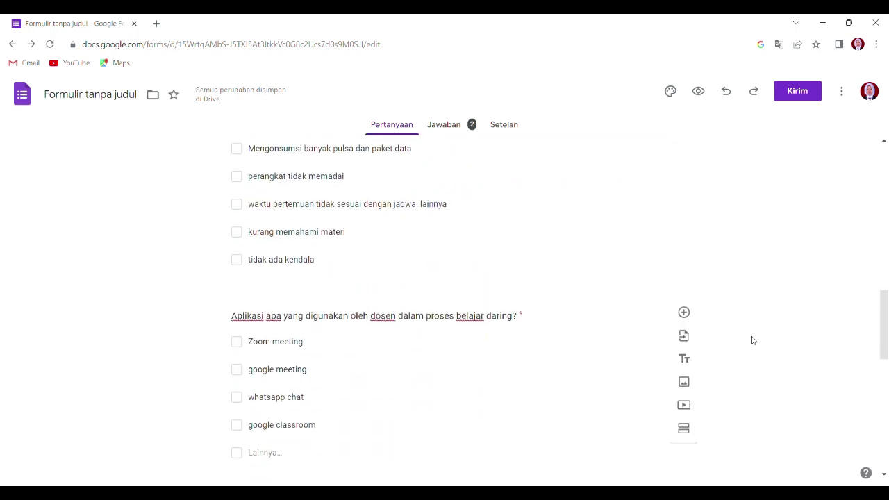
pyautogui.scroll(-6, 751, 340)
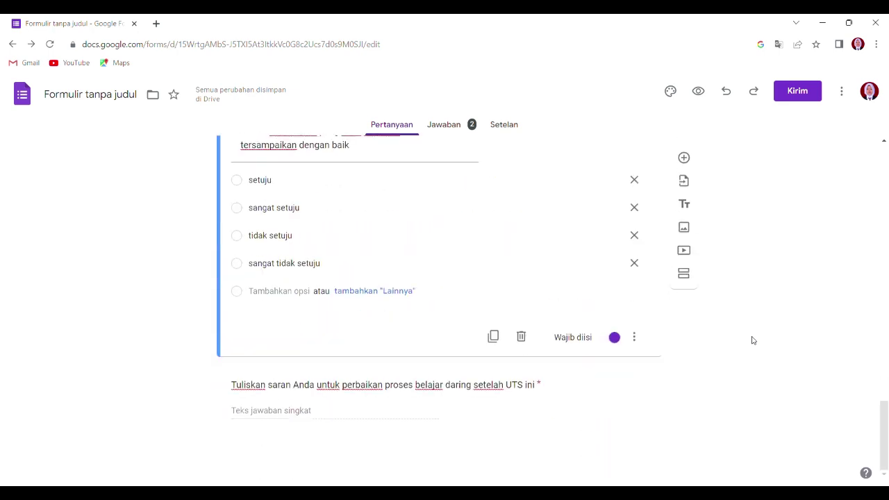
# - Examine the response summary, from the respondents' details through the charts for each question to the written suggestions
pyautogui.click(471, 123)
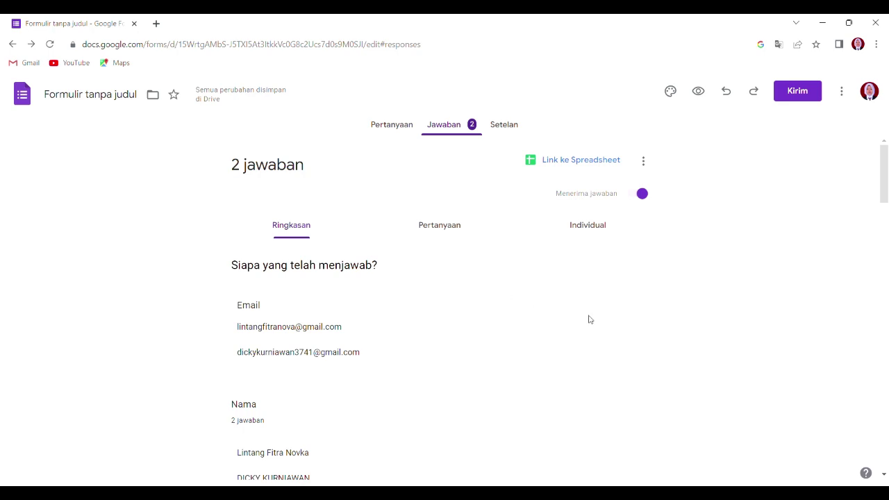
pyautogui.scroll(-4, 688, 331)
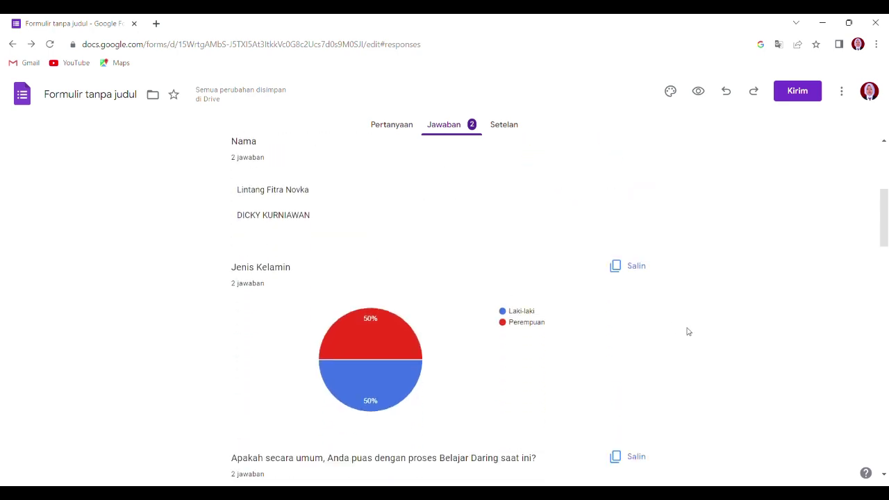
pyautogui.scroll(-6, 688, 331)
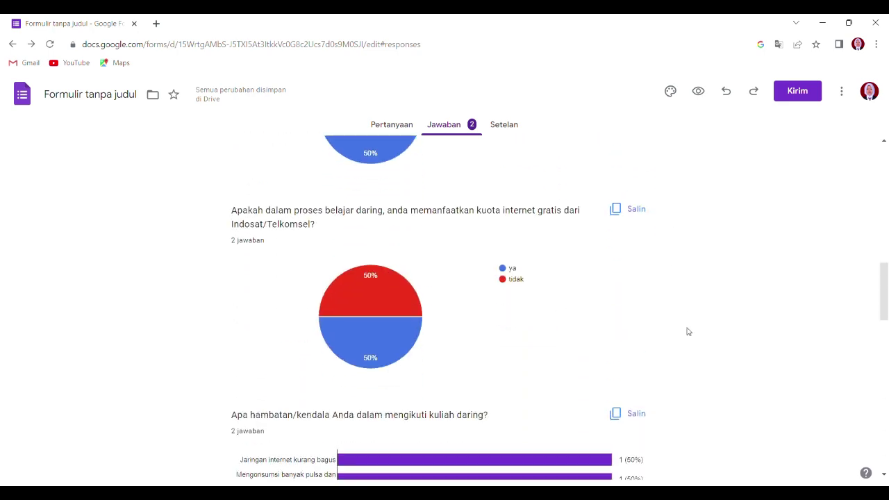
pyautogui.scroll(-6, 688, 332)
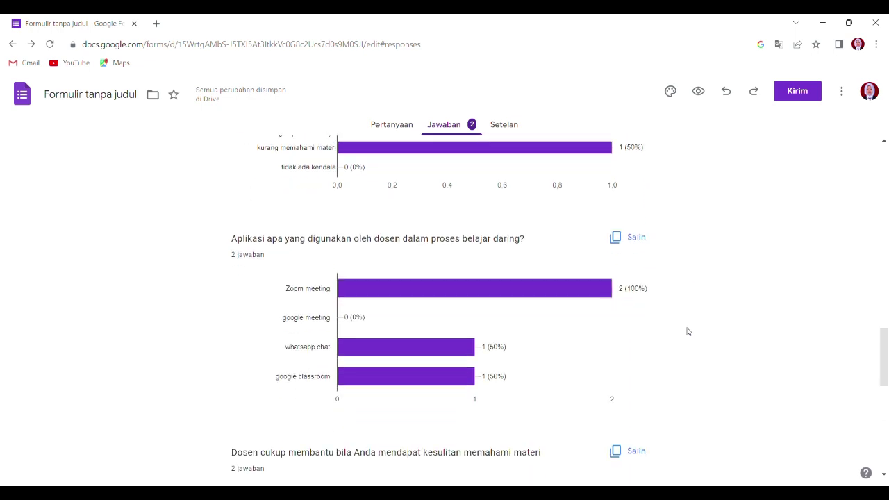
pyautogui.scroll(-7, 689, 332)
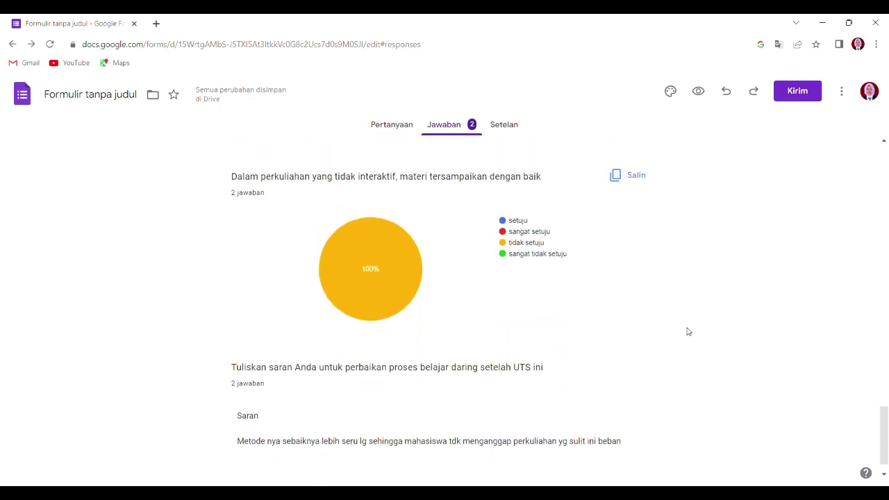
pyautogui.scroll(-1, 688, 332)
pyautogui.scroll(7, 688, 332)
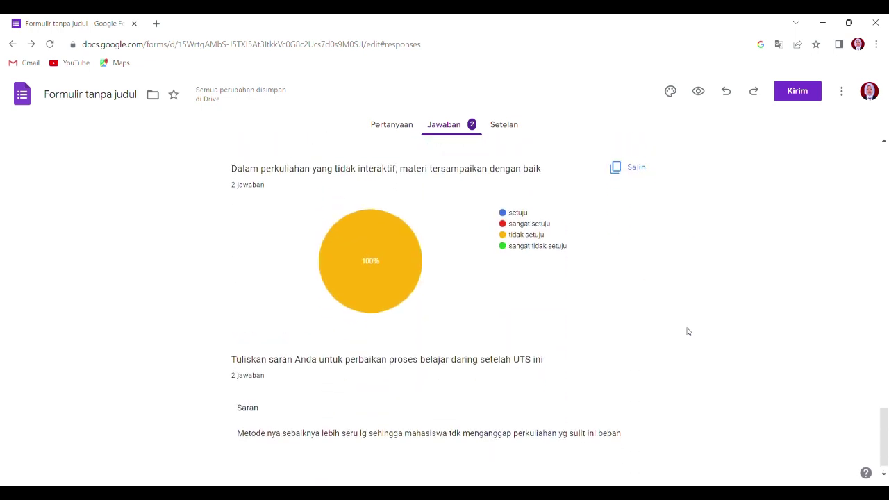
pyautogui.scroll(10, 688, 332)
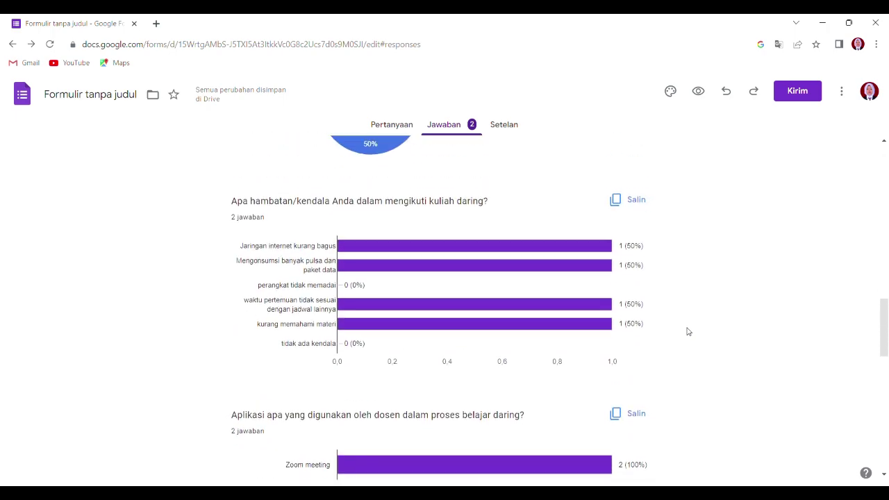
pyautogui.scroll(5, 688, 332)
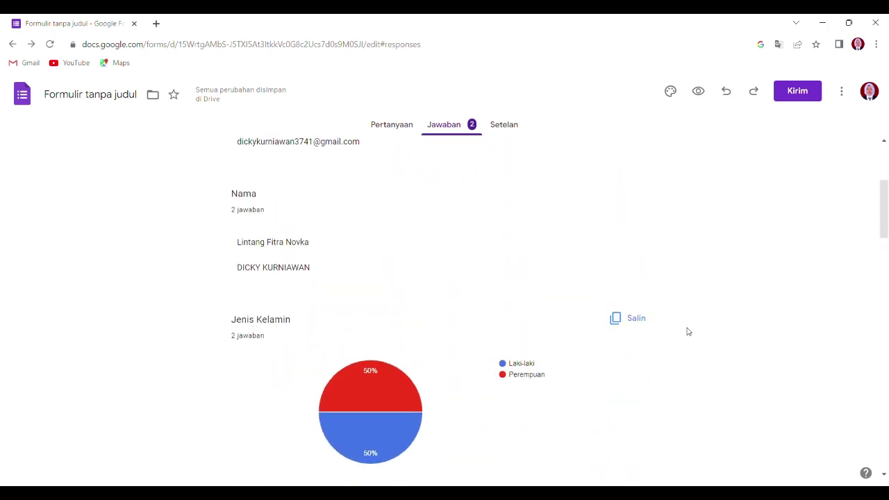
# - Check the form's response-collection settings and go through the response summary again down to the suggestions
pyautogui.click(512, 131)
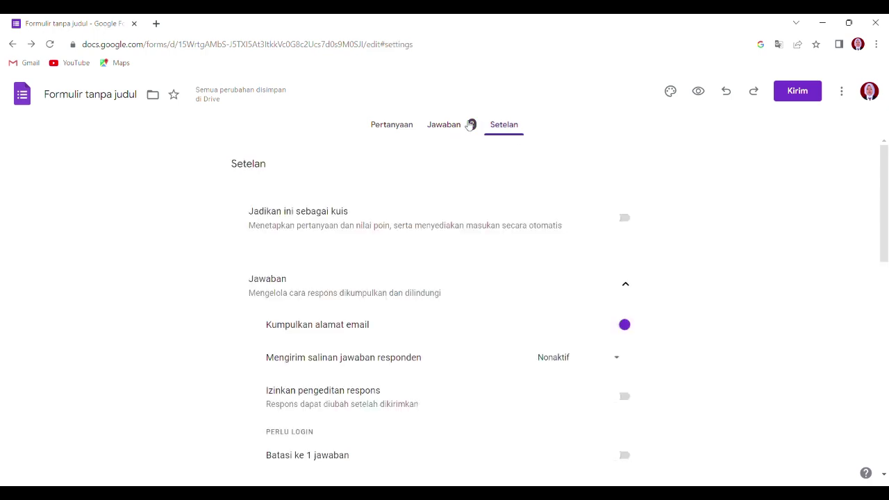
pyautogui.click(448, 125)
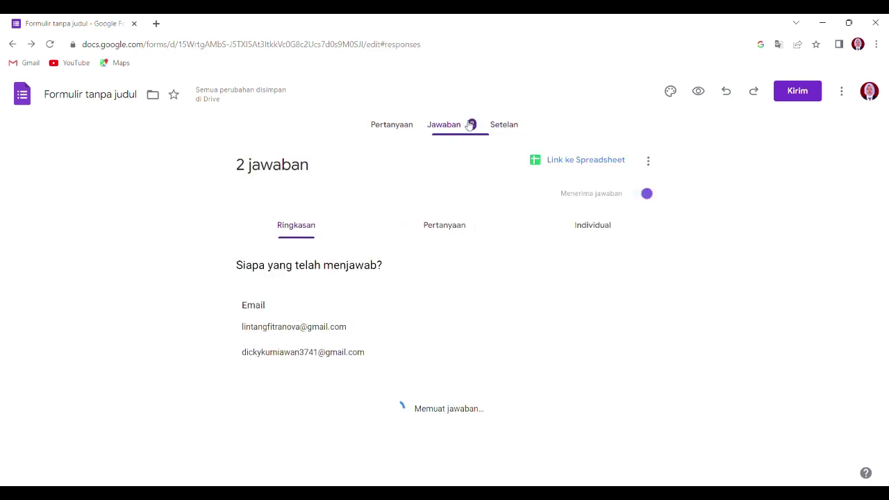
pyautogui.click(403, 128)
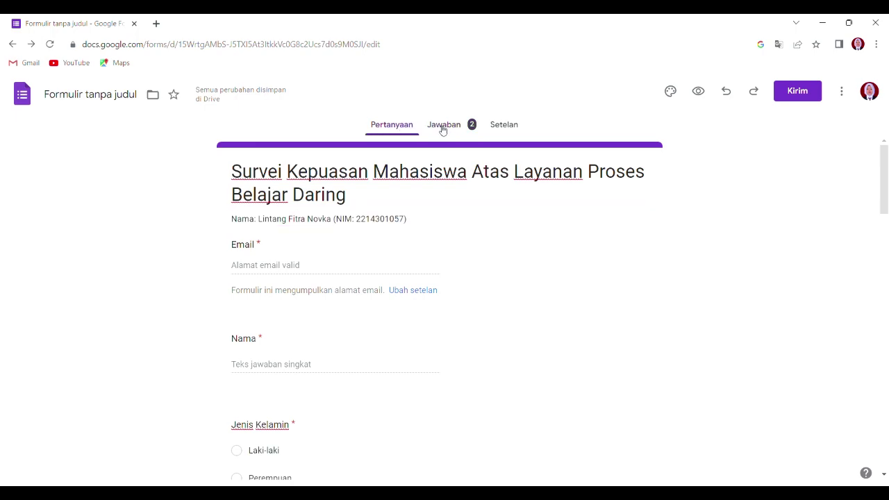
pyautogui.click(442, 128)
pyautogui.scroll(-5, 461, 316)
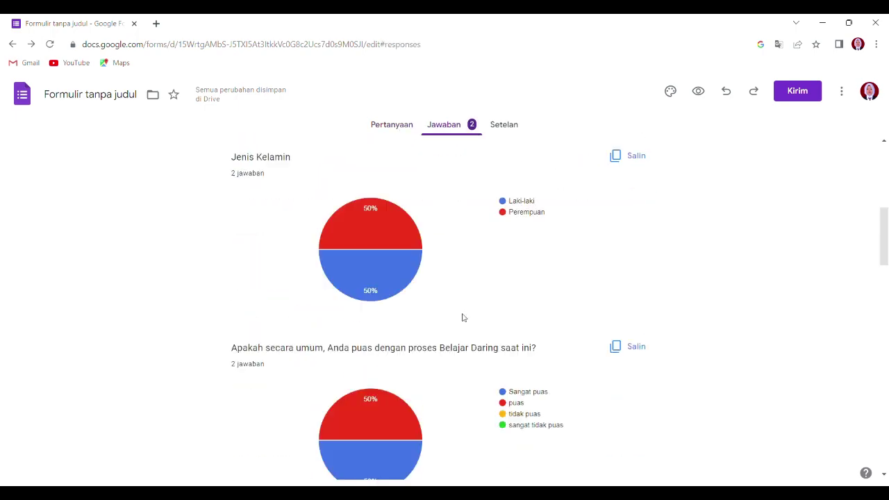
pyautogui.scroll(-20, 462, 318)
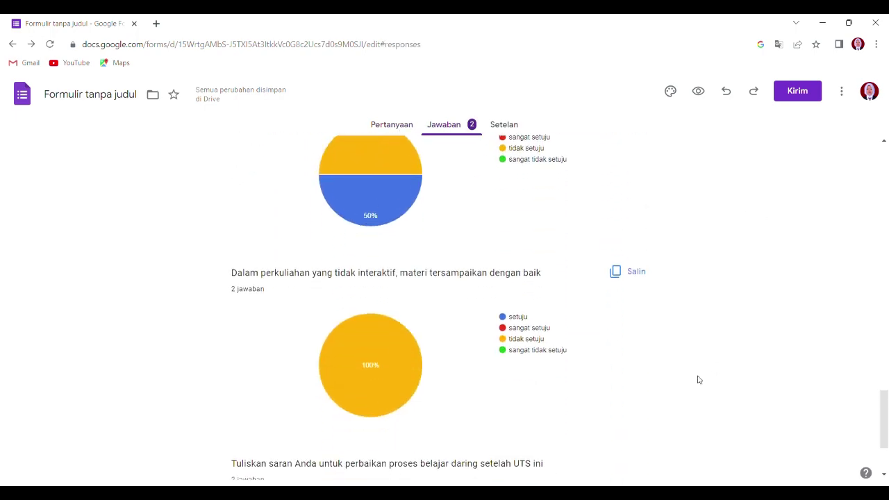
pyautogui.scroll(-2, 699, 380)
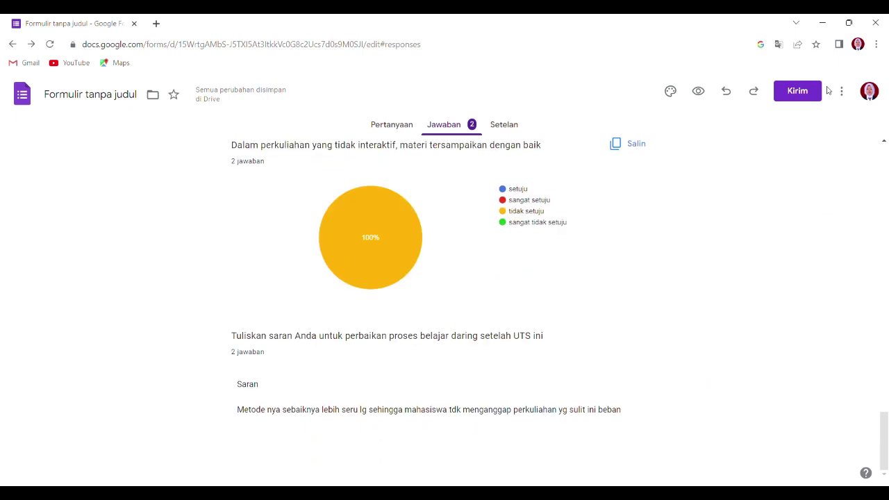